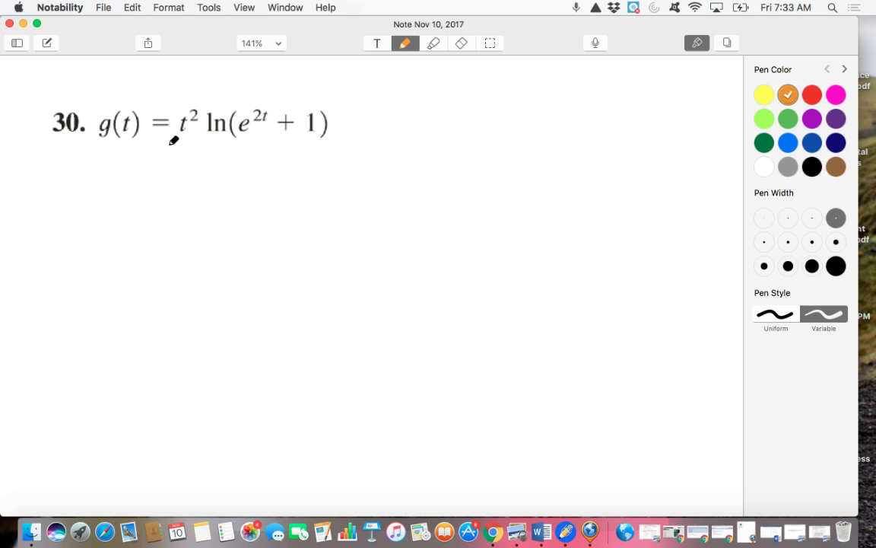
Step: Mark ln(e^{2t}+1) with an orange arrow and brackets, then bracket t² in blue
{"action": "left_click_drag", "start_coordinate": [183, 143], "coordinate": [182, 160]}
{"action": "left_click_drag", "start_coordinate": [205, 107], "coordinate": [212, 138]}
{"action": "mouse_move", "coordinate": [314, 104]}
{"action": "left_mouse_down"}
{"action": "mouse_move", "coordinate": [335, 123]}
{"action": "mouse_move", "coordinate": [330, 135]}
{"action": "left_mouse_up"}
{"action": "left_click", "coordinate": [789, 142]}
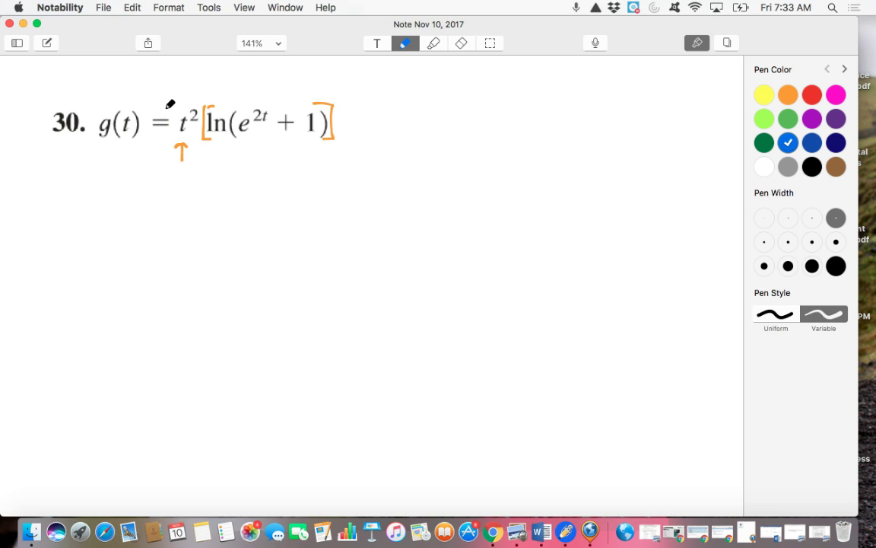
{"action": "mouse_move", "coordinate": [173, 108]}
{"action": "left_mouse_down"}
{"action": "mouse_move", "coordinate": [179, 136]}
{"action": "mouse_move", "coordinate": [199, 118]}
{"action": "mouse_move", "coordinate": [192, 135]}
{"action": "left_mouse_up"}
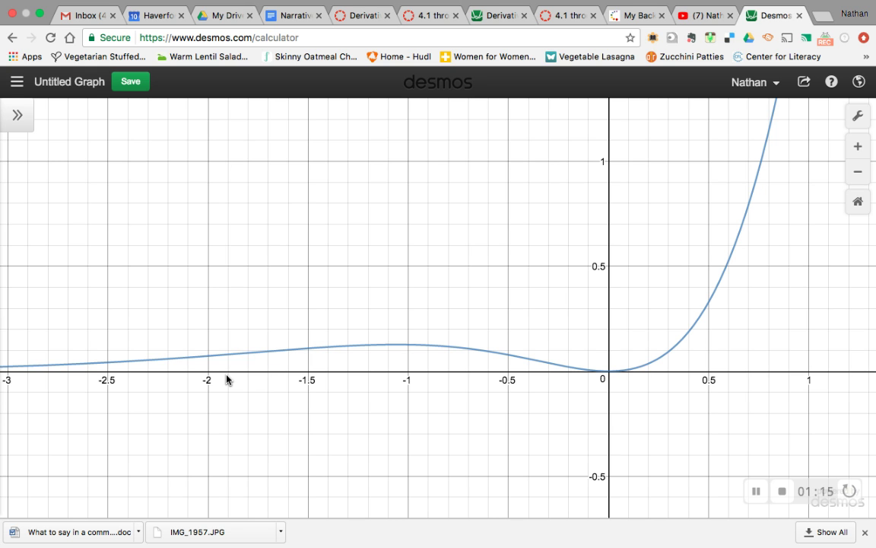
Step: Leave the Desmos graph and return to the Notability note with Cmd+Tab
{"action": "key", "text": "super+Tab"}
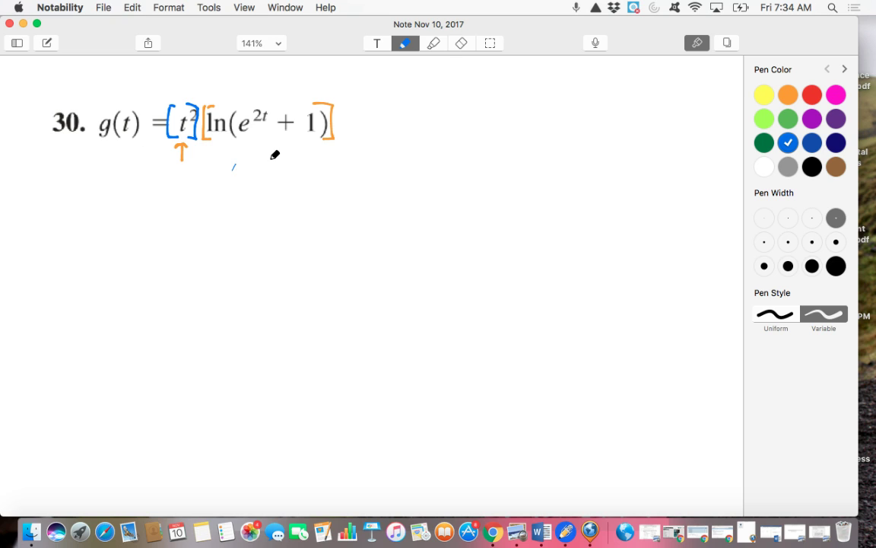
Step: Handwrite g'(t) = u'v + v'u in blue beneath the equation
{"action": "mouse_move", "coordinate": [81, 201]}
{"action": "left_mouse_down"}
{"action": "mouse_move", "coordinate": [92, 218]}
{"action": "mouse_move", "coordinate": [111, 205]}
{"action": "left_mouse_up"}
{"action": "left_click_drag", "start_coordinate": [103, 212], "coordinate": [112, 211]}
{"action": "mouse_move", "coordinate": [109, 170]}
{"action": "left_mouse_down"}
{"action": "mouse_move", "coordinate": [112, 182]}
{"action": "mouse_move", "coordinate": [117, 164]}
{"action": "mouse_move", "coordinate": [133, 173]}
{"action": "mouse_move", "coordinate": [130, 184]}
{"action": "left_mouse_up"}
{"action": "mouse_move", "coordinate": [122, 175]}
{"action": "left_mouse_down"}
{"action": "mouse_move", "coordinate": [258, 178]}
{"action": "mouse_move", "coordinate": [250, 175]}
{"action": "mouse_move", "coordinate": [253, 185]}
{"action": "mouse_move", "coordinate": [248, 178]}
{"action": "mouse_move", "coordinate": [274, 182]}
{"action": "mouse_move", "coordinate": [292, 170]}
{"action": "mouse_move", "coordinate": [311, 185]}
{"action": "left_mouse_up"}
{"action": "left_click", "coordinate": [252, 182]}
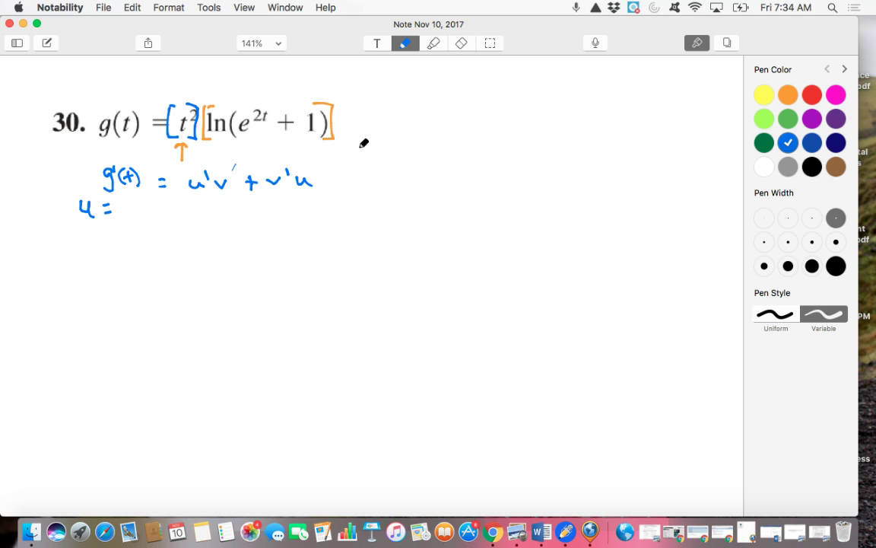
Step: Erase the stray u = and t² marks, then write u = t² and u' = 2t in blue
{"action": "left_click", "coordinate": [461, 43]}
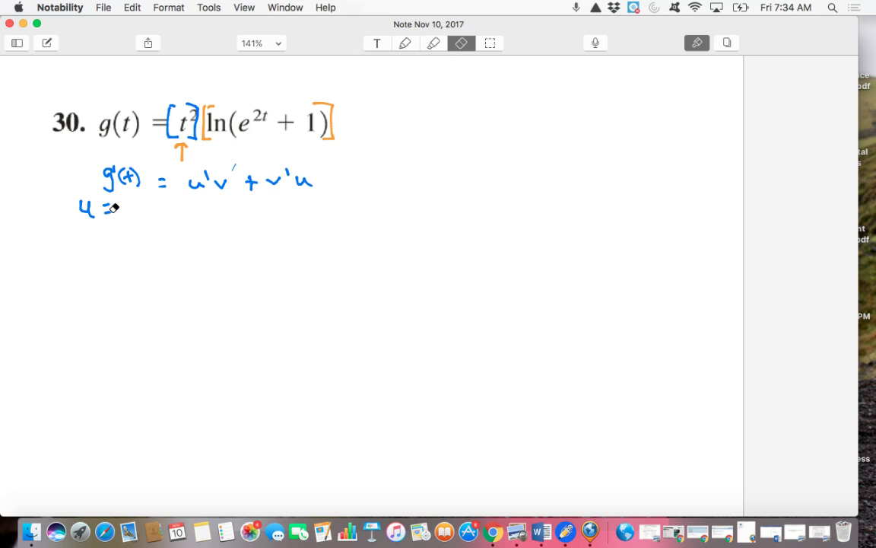
{"action": "left_click_drag", "start_coordinate": [111, 207], "coordinate": [80, 210]}
{"action": "left_click", "coordinate": [404, 43]}
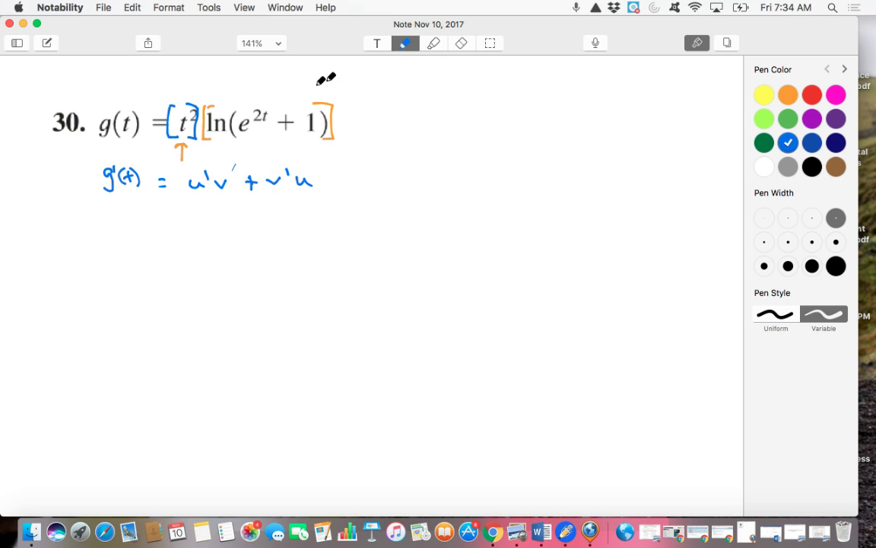
{"action": "mouse_move", "coordinate": [79, 226]}
{"action": "left_mouse_down"}
{"action": "mouse_move", "coordinate": [88, 240]}
{"action": "mouse_move", "coordinate": [94, 220]}
{"action": "left_mouse_up"}
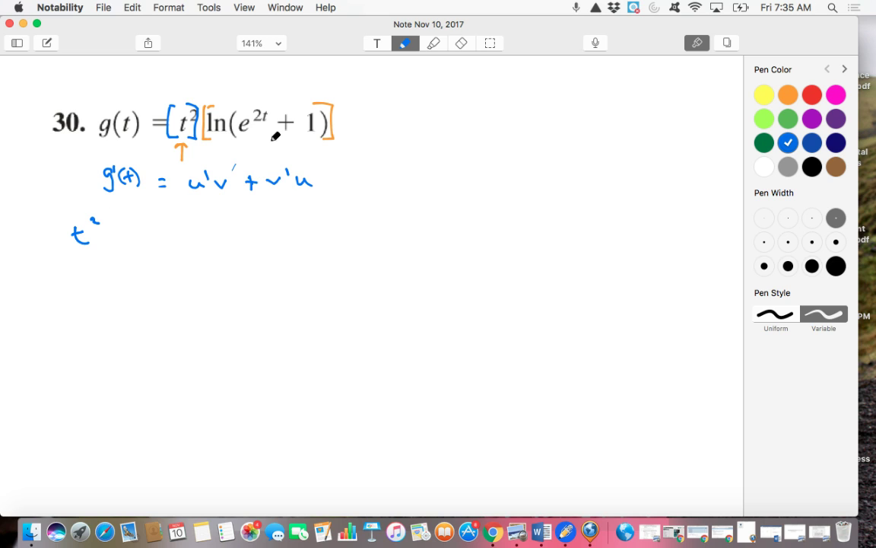
{"action": "left_click", "coordinate": [461, 43]}
{"action": "mouse_move", "coordinate": [86, 237]}
{"action": "left_mouse_down"}
{"action": "mouse_move", "coordinate": [92, 220]}
{"action": "mouse_move", "coordinate": [88, 241]}
{"action": "mouse_move", "coordinate": [120, 248]}
{"action": "mouse_move", "coordinate": [126, 227]}
{"action": "left_mouse_up"}
{"action": "left_click", "coordinate": [405, 43]}
{"action": "mouse_move", "coordinate": [182, 233]}
{"action": "left_mouse_down"}
{"action": "mouse_move", "coordinate": [225, 226]}
{"action": "mouse_move", "coordinate": [218, 239]}
{"action": "mouse_move", "coordinate": [242, 243]}
{"action": "left_mouse_up"}
{"action": "left_click_drag", "start_coordinate": [232, 234], "coordinate": [243, 233]}
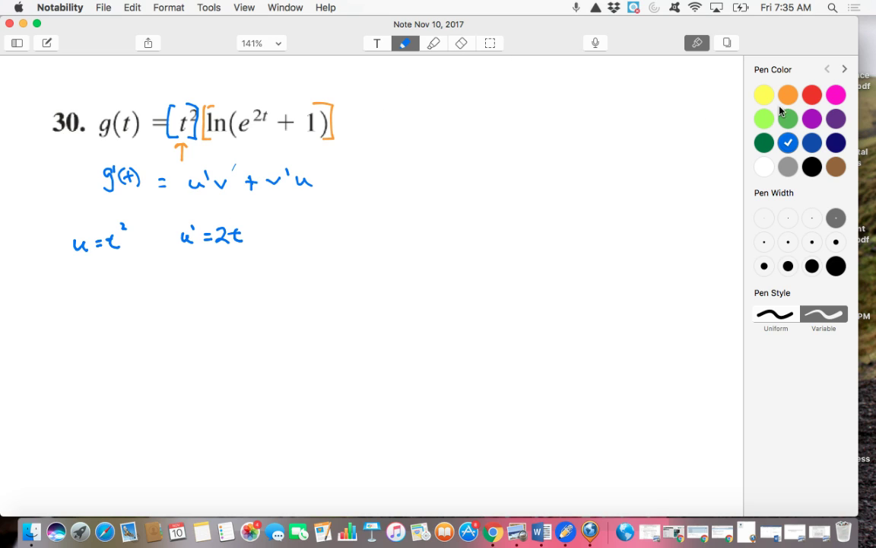
Step: Write v = ln(e^{2t}+1) in orange and begin the v' label beside it
{"action": "left_click", "coordinate": [785, 99]}
{"action": "mouse_move", "coordinate": [70, 294]}
{"action": "left_mouse_down"}
{"action": "mouse_move", "coordinate": [76, 304]}
{"action": "mouse_move", "coordinate": [84, 294]}
{"action": "mouse_move", "coordinate": [102, 297]}
{"action": "left_mouse_up"}
{"action": "mouse_move", "coordinate": [93, 302]}
{"action": "left_mouse_down"}
{"action": "mouse_move", "coordinate": [125, 292]}
{"action": "mouse_move", "coordinate": [122, 281]}
{"action": "mouse_move", "coordinate": [133, 296]}
{"action": "mouse_move", "coordinate": [159, 302]}
{"action": "mouse_move", "coordinate": [168, 274]}
{"action": "mouse_move", "coordinate": [194, 286]}
{"action": "mouse_move", "coordinate": [208, 286]}
{"action": "mouse_move", "coordinate": [213, 274]}
{"action": "mouse_move", "coordinate": [218, 304]}
{"action": "left_mouse_up"}
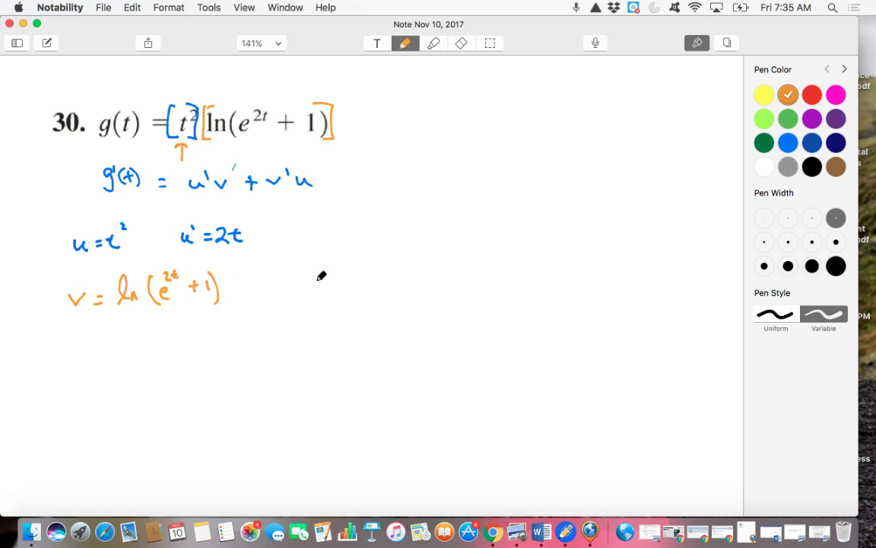
{"action": "mouse_move", "coordinate": [310, 278]}
{"action": "left_mouse_down"}
{"action": "mouse_move", "coordinate": [322, 286]}
{"action": "mouse_move", "coordinate": [332, 268]}
{"action": "left_mouse_up"}
Step: Underline the inner e^{2t}+1 in purple and circle the exponent 2t in magenta
{"action": "left_click", "coordinate": [812, 118]}
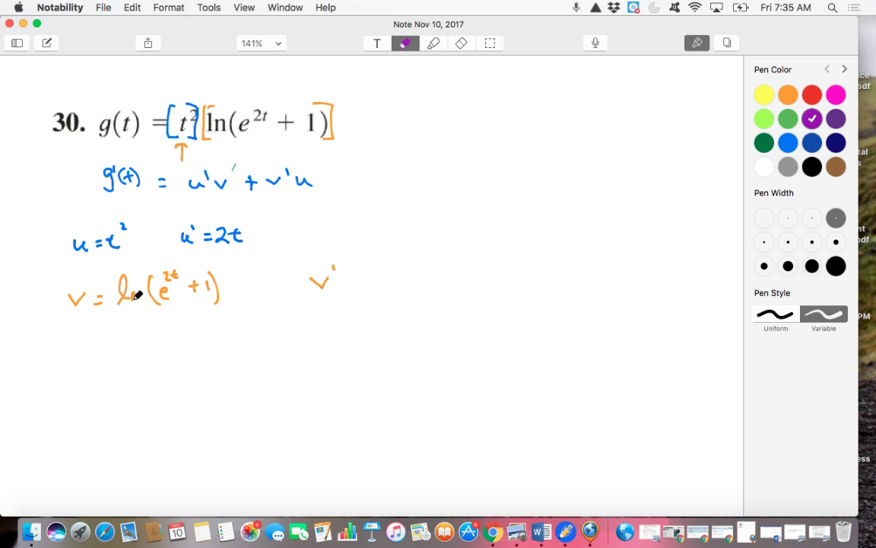
{"action": "mouse_move", "coordinate": [159, 298]}
{"action": "left_mouse_down"}
{"action": "mouse_move", "coordinate": [158, 305]}
{"action": "mouse_move", "coordinate": [202, 306]}
{"action": "mouse_move", "coordinate": [216, 297]}
{"action": "left_mouse_up"}
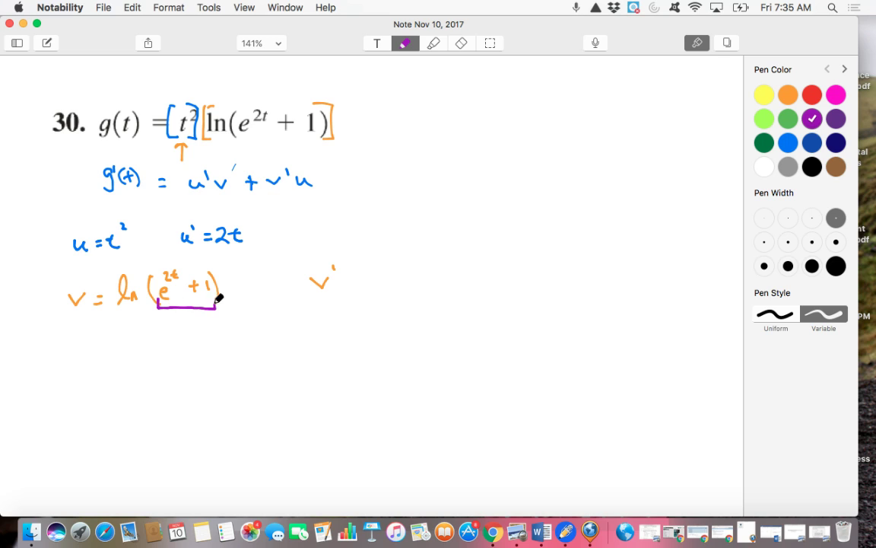
{"action": "left_click", "coordinate": [836, 94]}
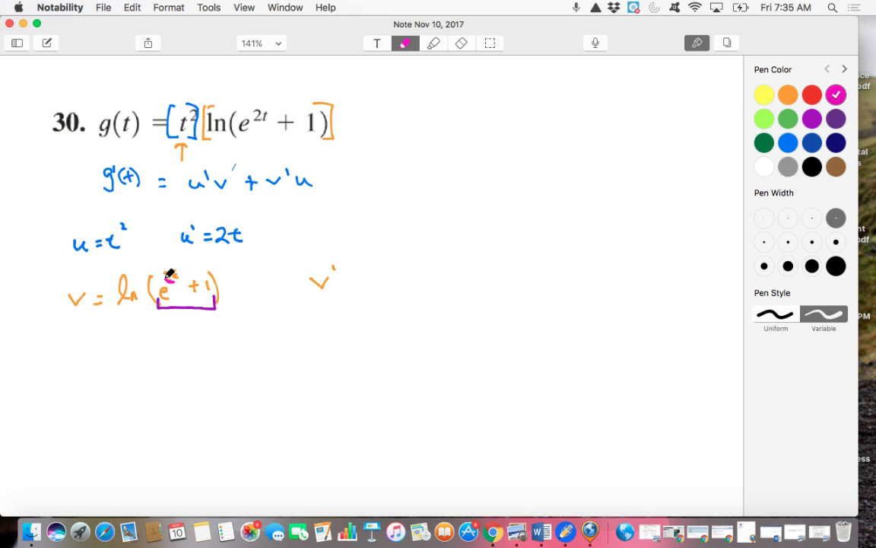
{"action": "mouse_move", "coordinate": [170, 262]}
{"action": "left_mouse_down"}
{"action": "mouse_move", "coordinate": [184, 265]}
{"action": "mouse_move", "coordinate": [168, 269]}
{"action": "left_mouse_up"}
Step: Bracket the ln expression in orange and write v' = 1/(e^{2t}+1)
{"action": "left_click", "coordinate": [794, 94]}
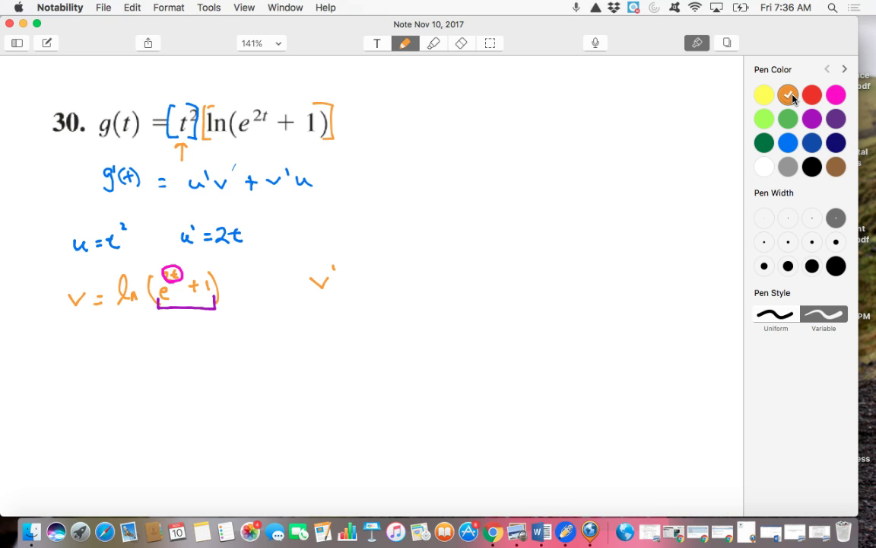
{"action": "mouse_move", "coordinate": [108, 308]}
{"action": "left_mouse_down"}
{"action": "mouse_move", "coordinate": [180, 320]}
{"action": "mouse_move", "coordinate": [222, 307]}
{"action": "left_mouse_up"}
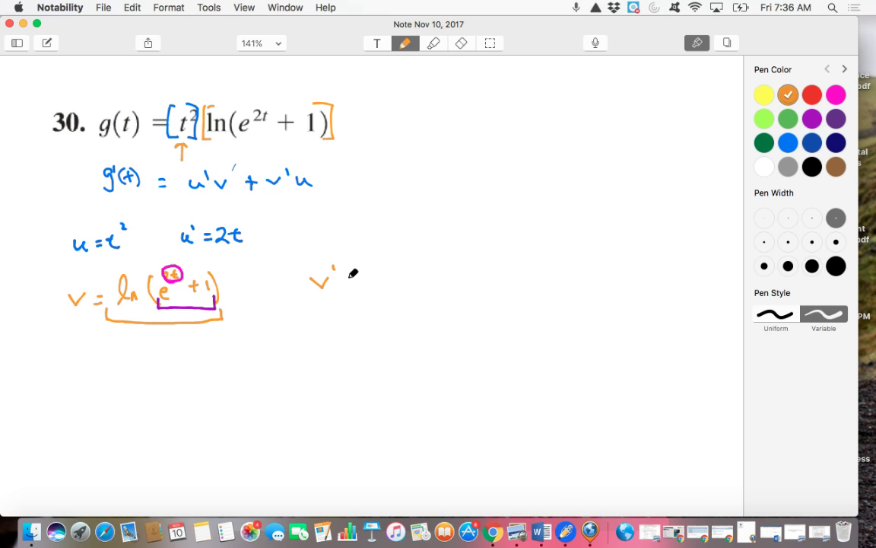
{"action": "left_click_drag", "start_coordinate": [345, 278], "coordinate": [351, 278]}
{"action": "mouse_move", "coordinate": [345, 285]}
{"action": "left_mouse_down"}
{"action": "mouse_move", "coordinate": [407, 264]}
{"action": "mouse_move", "coordinate": [405, 281]}
{"action": "mouse_move", "coordinate": [446, 280]}
{"action": "left_mouse_up"}
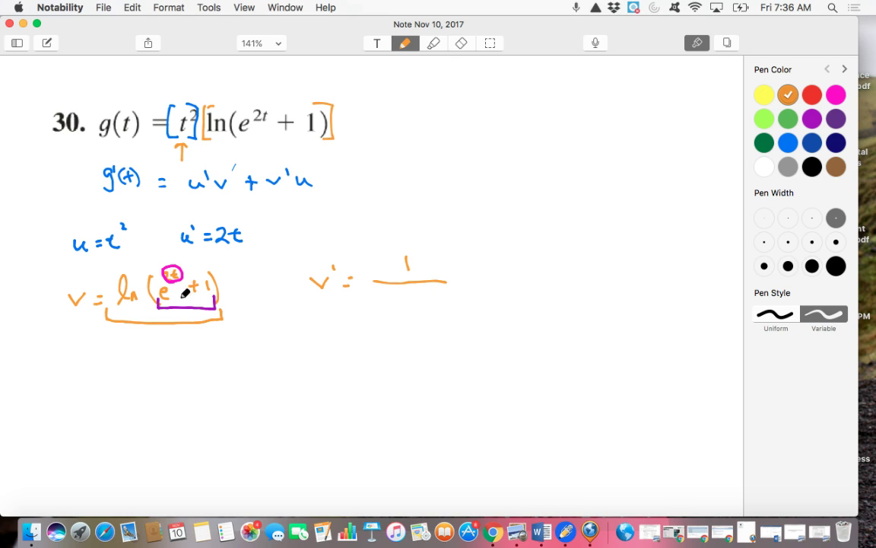
{"action": "mouse_move", "coordinate": [382, 300]}
{"action": "left_mouse_down"}
{"action": "mouse_move", "coordinate": [397, 291]}
{"action": "mouse_move", "coordinate": [419, 305]}
{"action": "left_mouse_up"}
Step: Multiply the fraction by e^{2t} in purple and by 2 in magenta
{"action": "left_click", "coordinate": [812, 120]}
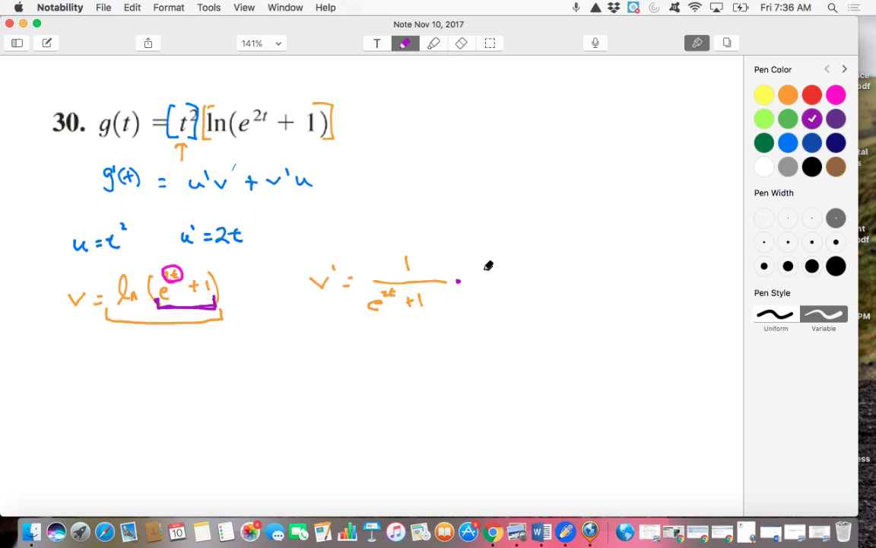
{"action": "mouse_move", "coordinate": [470, 278]}
{"action": "left_mouse_down"}
{"action": "mouse_move", "coordinate": [482, 282]}
{"action": "mouse_move", "coordinate": [499, 258]}
{"action": "left_mouse_up"}
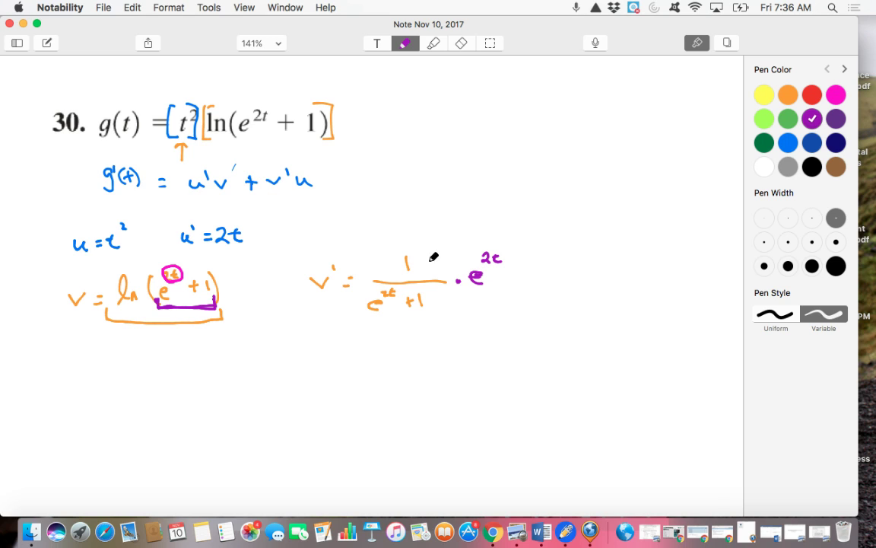
{"action": "left_click", "coordinate": [836, 94]}
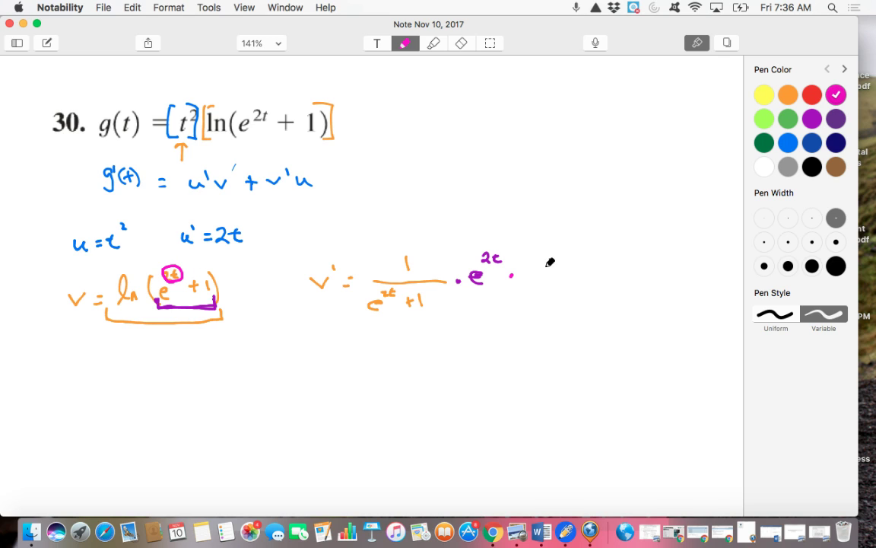
{"action": "left_click_drag", "start_coordinate": [531, 264], "coordinate": [541, 280]}
{"action": "left_click", "coordinate": [788, 95]}
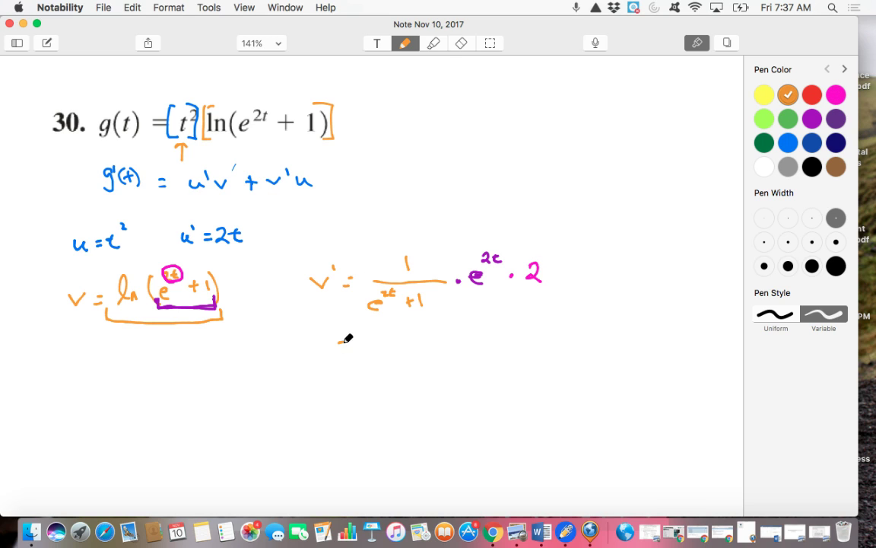
Step: Write the simplified v' in orange as = 2e^{2t} over e^t + 1
{"action": "left_click_drag", "start_coordinate": [340, 342], "coordinate": [348, 340]}
{"action": "left_click_drag", "start_coordinate": [338, 347], "coordinate": [348, 346]}
{"action": "mouse_move", "coordinate": [386, 339]}
{"action": "left_mouse_down"}
{"action": "mouse_move", "coordinate": [398, 353]}
{"action": "mouse_move", "coordinate": [410, 348]}
{"action": "mouse_move", "coordinate": [417, 325]}
{"action": "mouse_move", "coordinate": [428, 329]}
{"action": "left_mouse_up"}
{"action": "left_click_drag", "start_coordinate": [353, 366], "coordinate": [453, 366]}
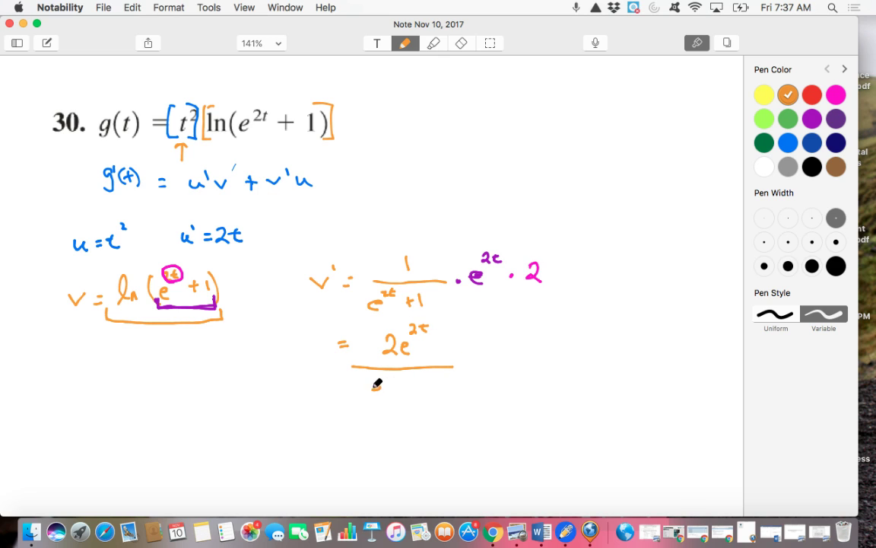
{"action": "left_click_drag", "start_coordinate": [375, 385], "coordinate": [404, 385]}
{"action": "mouse_move", "coordinate": [398, 380]}
{"action": "left_mouse_down"}
{"action": "mouse_move", "coordinate": [398, 390]}
{"action": "mouse_move", "coordinate": [419, 389]}
{"action": "left_mouse_up"}
{"action": "scroll", "coordinate": [362, 381], "scroll_direction": "down", "scroll_amount": 3}
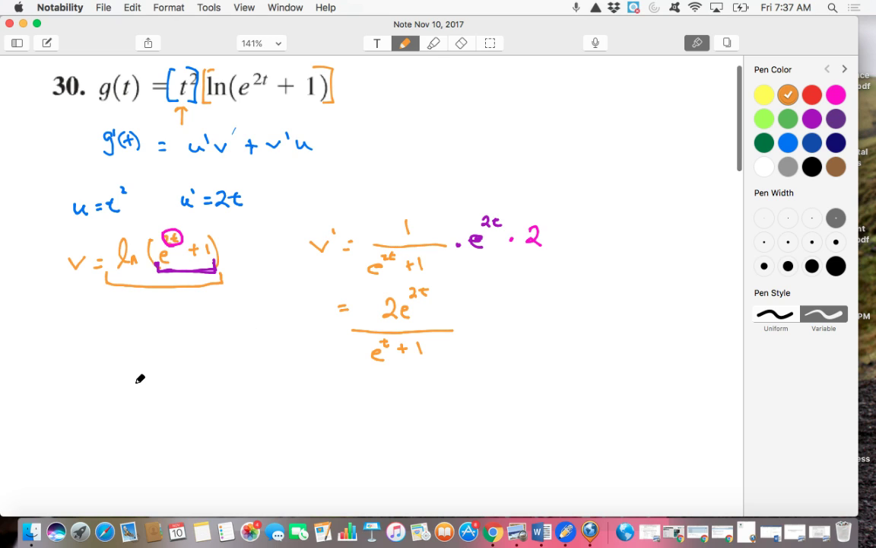
Step: Begin the blue result g'(t) = (2t)(ln(e^{2t}+1)) + below the v' work
{"action": "left_click", "coordinate": [788, 143]}
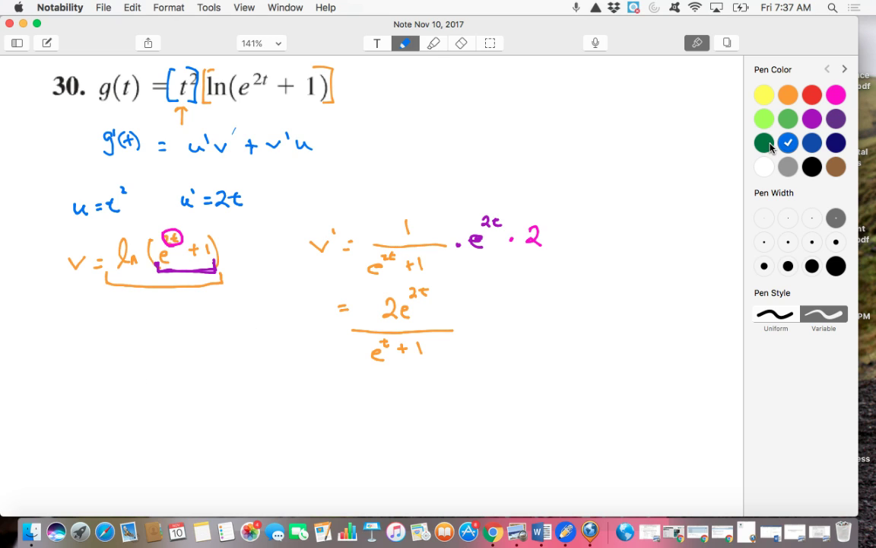
{"action": "mouse_move", "coordinate": [96, 405]}
{"action": "left_mouse_down"}
{"action": "mouse_move", "coordinate": [88, 403]}
{"action": "mouse_move", "coordinate": [86, 426]}
{"action": "left_mouse_up"}
{"action": "mouse_move", "coordinate": [111, 395]}
{"action": "left_mouse_down"}
{"action": "mouse_move", "coordinate": [110, 410]}
{"action": "mouse_move", "coordinate": [125, 399]}
{"action": "mouse_move", "coordinate": [129, 409]}
{"action": "mouse_move", "coordinate": [147, 406]}
{"action": "left_mouse_up"}
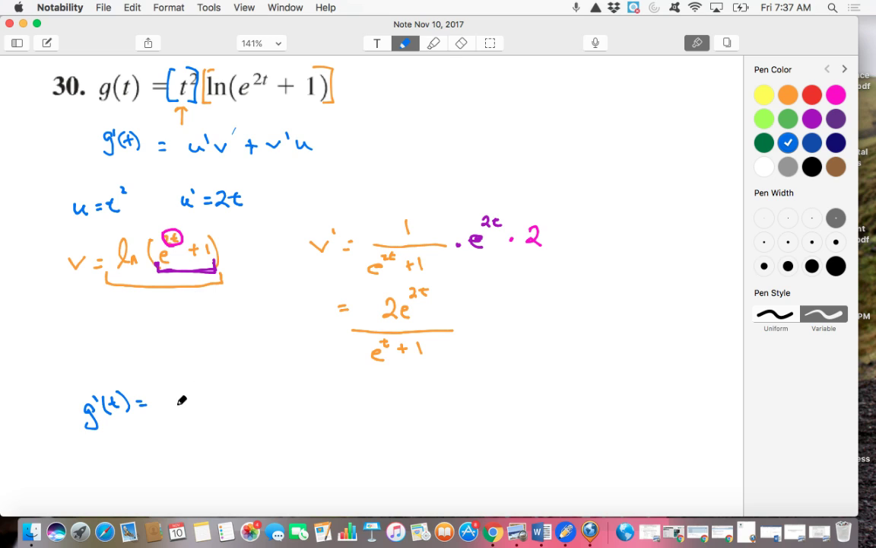
{"action": "mouse_move", "coordinate": [171, 391]}
{"action": "left_mouse_down"}
{"action": "mouse_move", "coordinate": [166, 414]}
{"action": "mouse_move", "coordinate": [197, 397]}
{"action": "mouse_move", "coordinate": [205, 415]}
{"action": "left_mouse_up"}
{"action": "mouse_move", "coordinate": [223, 382]}
{"action": "left_mouse_down"}
{"action": "mouse_move", "coordinate": [221, 412]}
{"action": "mouse_move", "coordinate": [229, 391]}
{"action": "mouse_move", "coordinate": [236, 403]}
{"action": "mouse_move", "coordinate": [247, 401]}
{"action": "mouse_move", "coordinate": [255, 385]}
{"action": "mouse_move", "coordinate": [262, 400]}
{"action": "mouse_move", "coordinate": [275, 380]}
{"action": "mouse_move", "coordinate": [310, 410]}
{"action": "mouse_move", "coordinate": [340, 395]}
{"action": "left_mouse_up"}
{"action": "left_click_drag", "start_coordinate": [335, 391], "coordinate": [335, 400]}
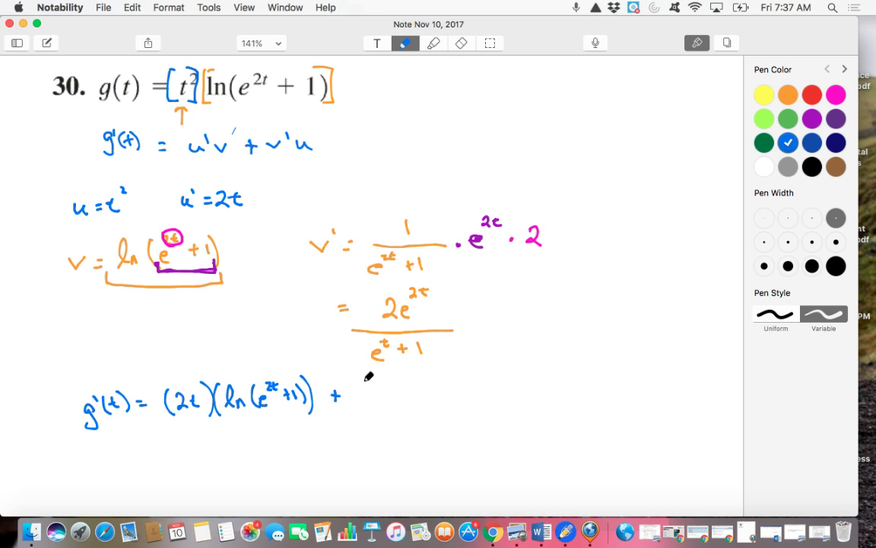
Step: Add the second term (2e^{2t}/(e^t+1))(t²) and touch up the exponent in u = t²
{"action": "left_click_drag", "start_coordinate": [365, 384], "coordinate": [364, 421]}
{"action": "mouse_move", "coordinate": [383, 386]}
{"action": "left_mouse_down"}
{"action": "mouse_move", "coordinate": [393, 399]}
{"action": "mouse_move", "coordinate": [410, 379]}
{"action": "left_mouse_up"}
{"action": "mouse_move", "coordinate": [364, 404]}
{"action": "left_mouse_down"}
{"action": "mouse_move", "coordinate": [419, 404]}
{"action": "mouse_move", "coordinate": [381, 411]}
{"action": "mouse_move", "coordinate": [379, 426]}
{"action": "mouse_move", "coordinate": [382, 408]}
{"action": "mouse_move", "coordinate": [401, 423]}
{"action": "left_mouse_up"}
{"action": "left_click_drag", "start_coordinate": [423, 378], "coordinate": [422, 428]}
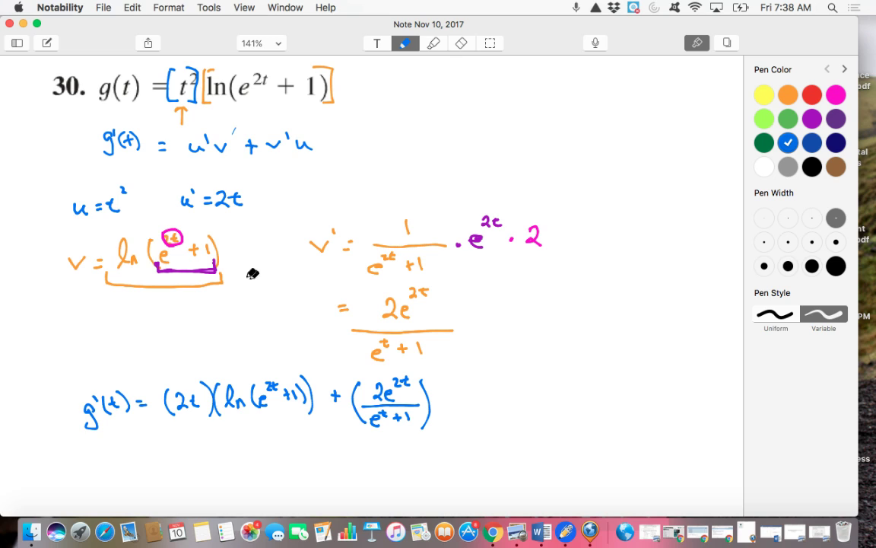
{"action": "left_click_drag", "start_coordinate": [437, 388], "coordinate": [438, 426]}
{"action": "mouse_move", "coordinate": [452, 385]}
{"action": "left_mouse_down"}
{"action": "mouse_move", "coordinate": [461, 390]}
{"action": "mouse_move", "coordinate": [457, 411]}
{"action": "left_mouse_up"}
{"action": "left_click_drag", "start_coordinate": [120, 188], "coordinate": [126, 193]}
Step: Write = 2t ln(e^{2t}+1) + 2t²e^{2t}/(e^{2t}+1) in blue, correcting denominator exponents to 2t
{"action": "scroll", "coordinate": [386, 372], "scroll_direction": "down", "scroll_amount": 5}
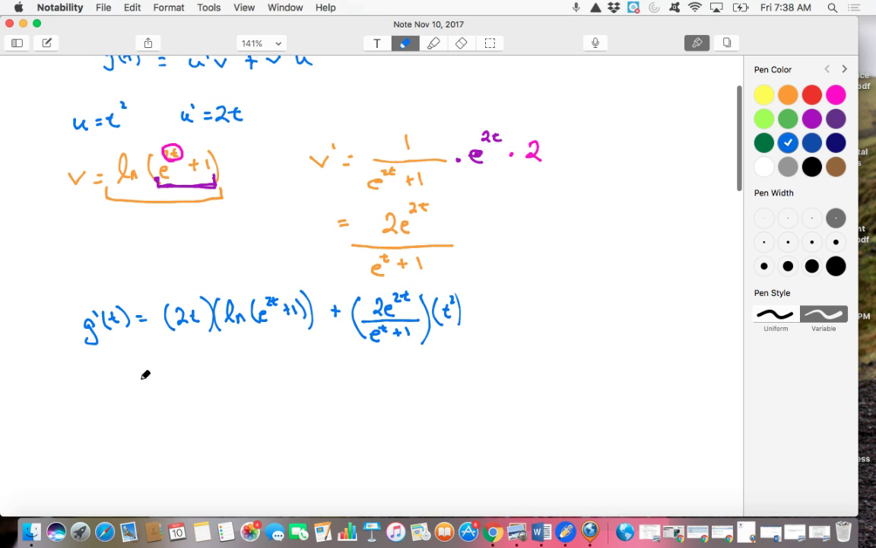
{"action": "mouse_move", "coordinate": [130, 413]}
{"action": "left_mouse_down"}
{"action": "mouse_move", "coordinate": [167, 392]}
{"action": "mouse_move", "coordinate": [169, 405]}
{"action": "mouse_move", "coordinate": [205, 389]}
{"action": "mouse_move", "coordinate": [215, 400]}
{"action": "mouse_move", "coordinate": [230, 389]}
{"action": "mouse_move", "coordinate": [242, 402]}
{"action": "mouse_move", "coordinate": [242, 388]}
{"action": "mouse_move", "coordinate": [259, 376]}
{"action": "mouse_move", "coordinate": [273, 391]}
{"action": "mouse_move", "coordinate": [280, 382]}
{"action": "mouse_move", "coordinate": [284, 390]}
{"action": "mouse_move", "coordinate": [285, 377]}
{"action": "mouse_move", "coordinate": [293, 394]}
{"action": "mouse_move", "coordinate": [374, 349]}
{"action": "mouse_move", "coordinate": [365, 376]}
{"action": "mouse_move", "coordinate": [327, 394]}
{"action": "left_mouse_up"}
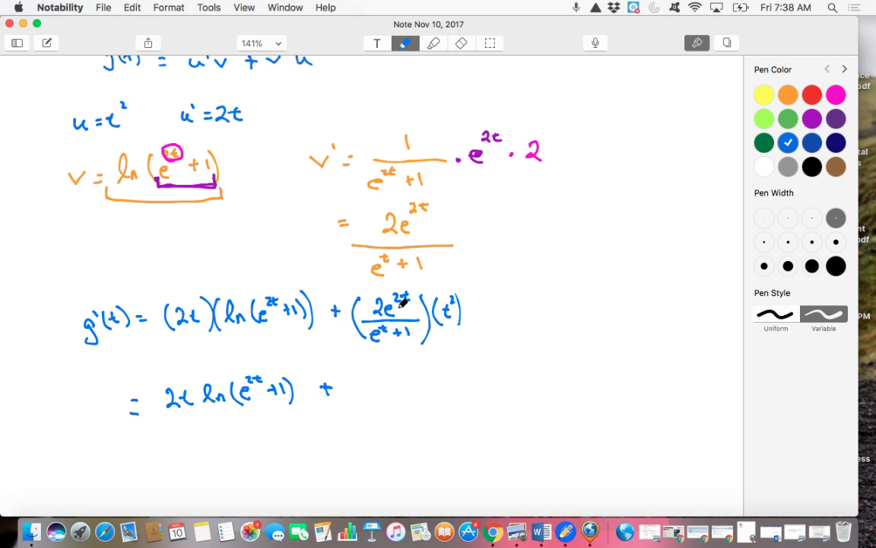
{"action": "mouse_move", "coordinate": [353, 382]}
{"action": "left_mouse_down"}
{"action": "mouse_move", "coordinate": [381, 388]}
{"action": "mouse_move", "coordinate": [373, 383]}
{"action": "mouse_move", "coordinate": [381, 374]}
{"action": "mouse_move", "coordinate": [397, 391]}
{"action": "mouse_move", "coordinate": [415, 371]}
{"action": "left_mouse_up"}
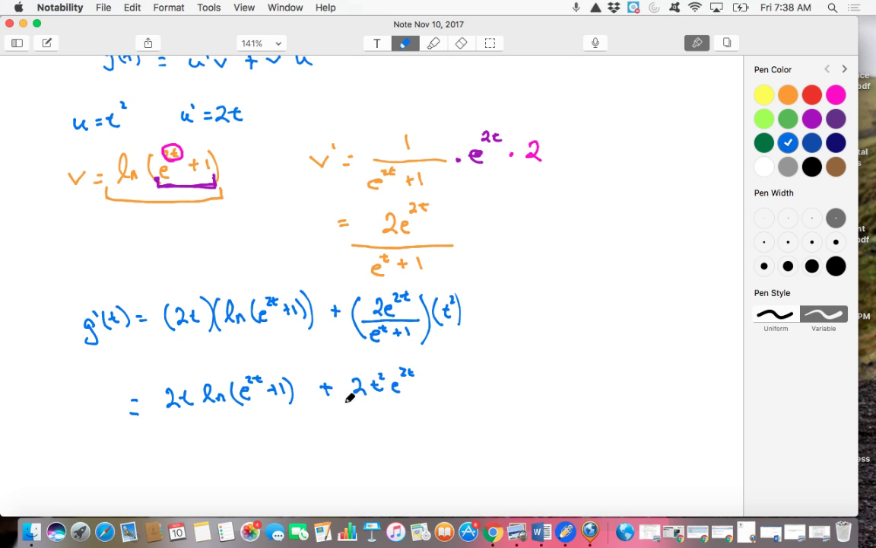
{"action": "left_click_drag", "start_coordinate": [343, 401], "coordinate": [411, 398]}
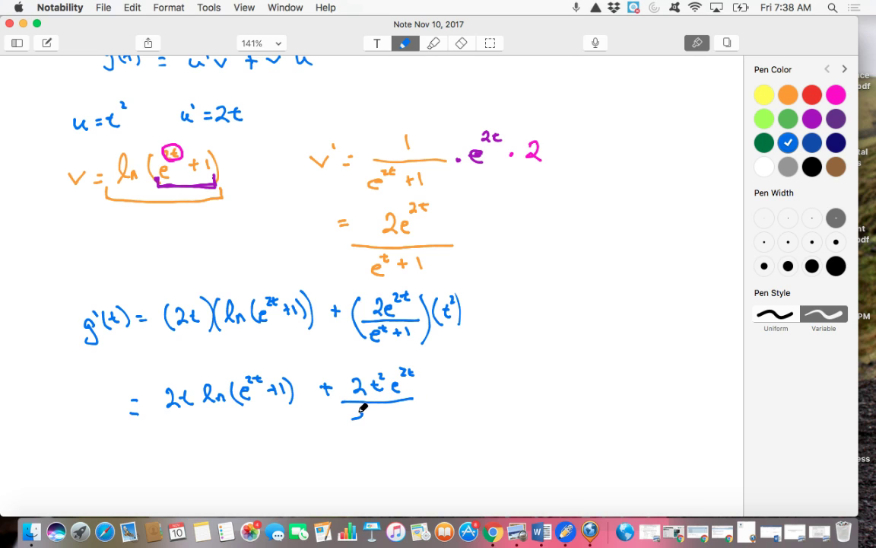
{"action": "left_click_drag", "start_coordinate": [360, 409], "coordinate": [368, 410]}
{"action": "left_click_drag", "start_coordinate": [375, 257], "coordinate": [378, 266]}
{"action": "mouse_move", "coordinate": [378, 402]}
{"action": "left_mouse_down"}
{"action": "mouse_move", "coordinate": [374, 412]}
{"action": "mouse_move", "coordinate": [390, 409]}
{"action": "mouse_move", "coordinate": [399, 422]}
{"action": "left_mouse_up"}
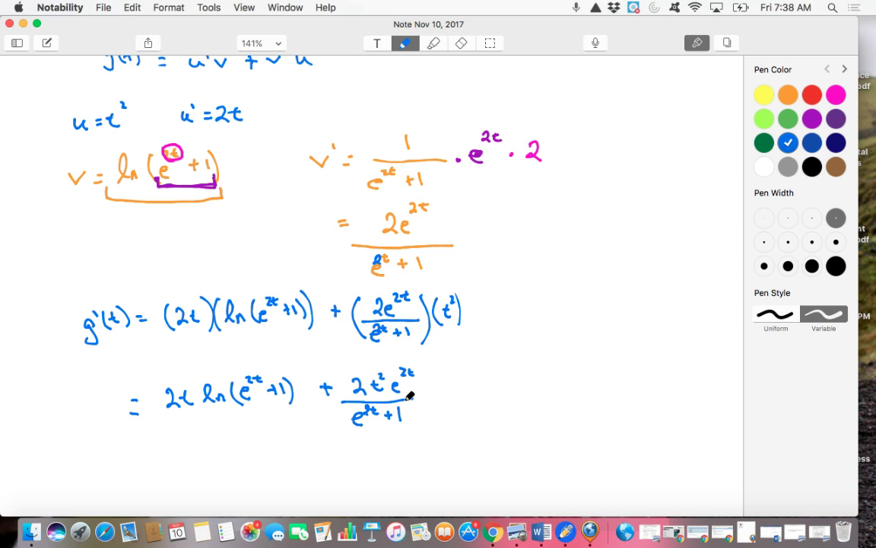